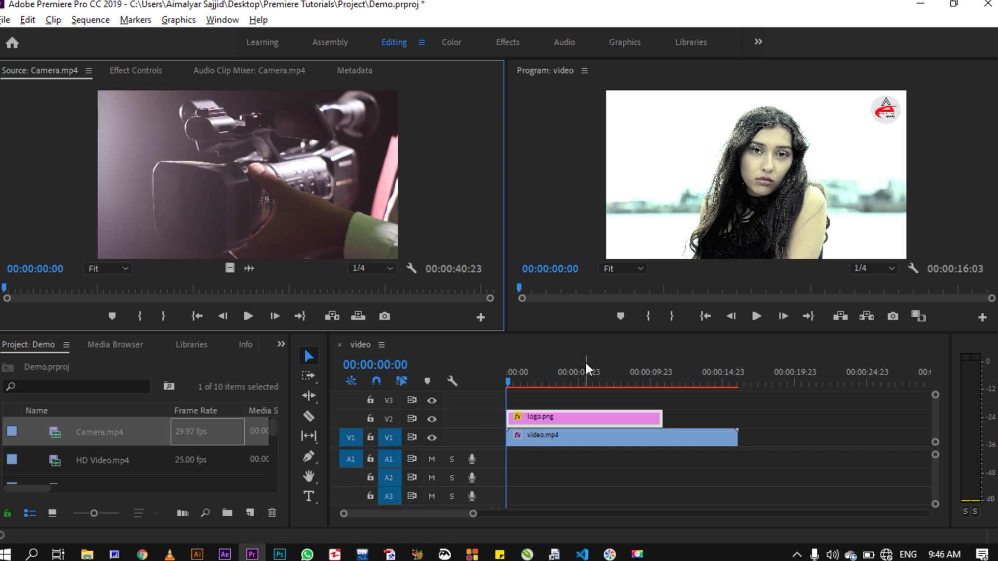
Show the Effects panel and expand Video Effects to list Adjust, Blur & Sharpen and Color Correction.
left_click(281, 345)
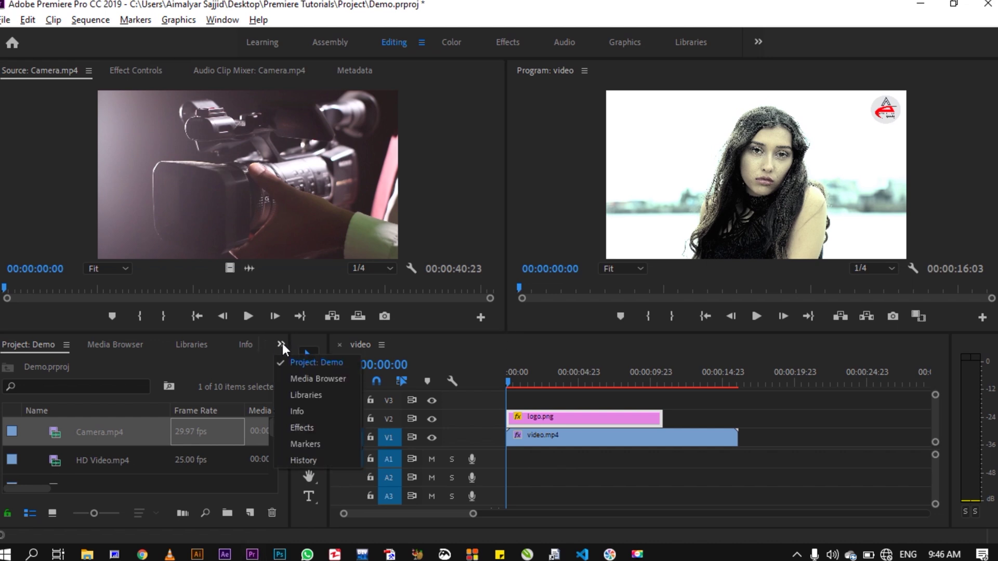
left_click(316, 428)
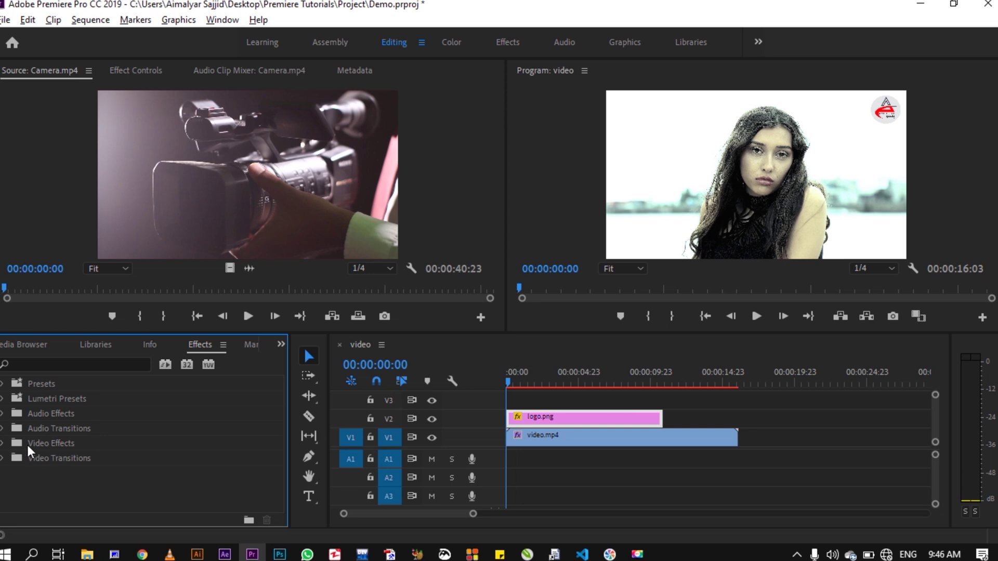
left_click(3, 443)
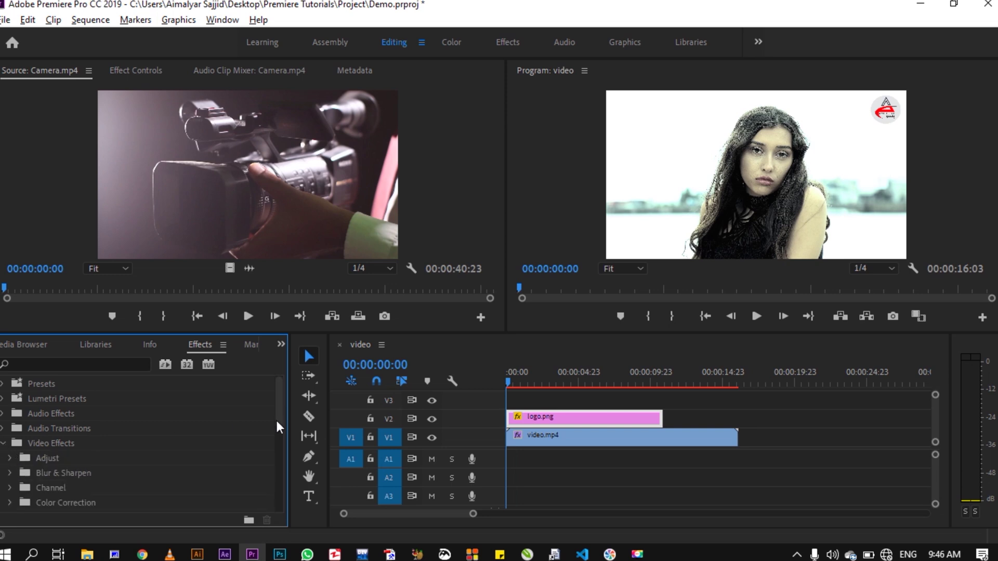
mouse_move(278, 404)
left_mouse_down()
mouse_move(280, 494)
mouse_move(285, 416)
mouse_move(285, 429)
left_mouse_up()
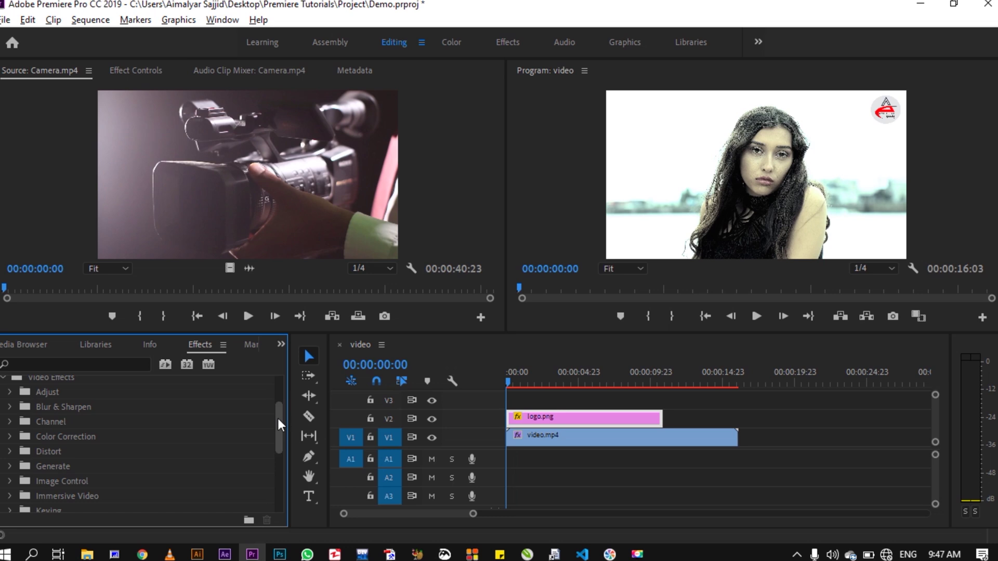
left_click_drag(278, 419, 278, 403)
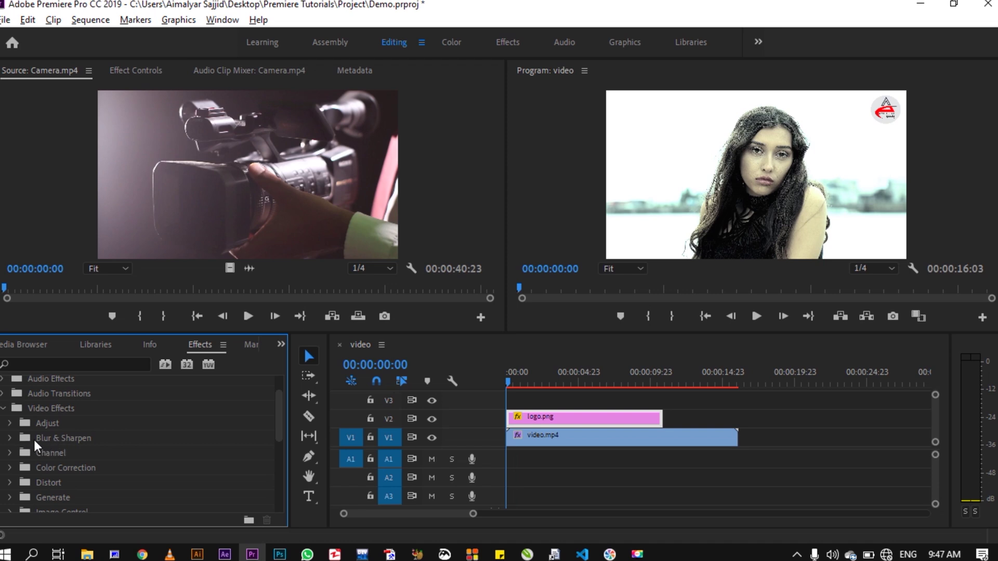
Expand Blur & Sharpen and drop Gaussian Blur onto the video.mp4 timeline clip.
left_click(9, 439)
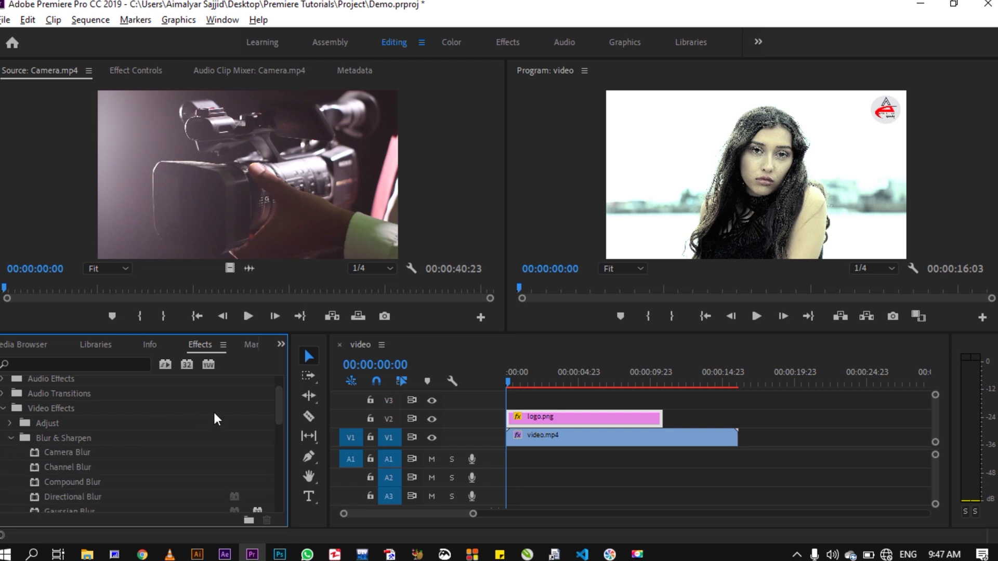
left_click_drag(278, 397, 279, 410)
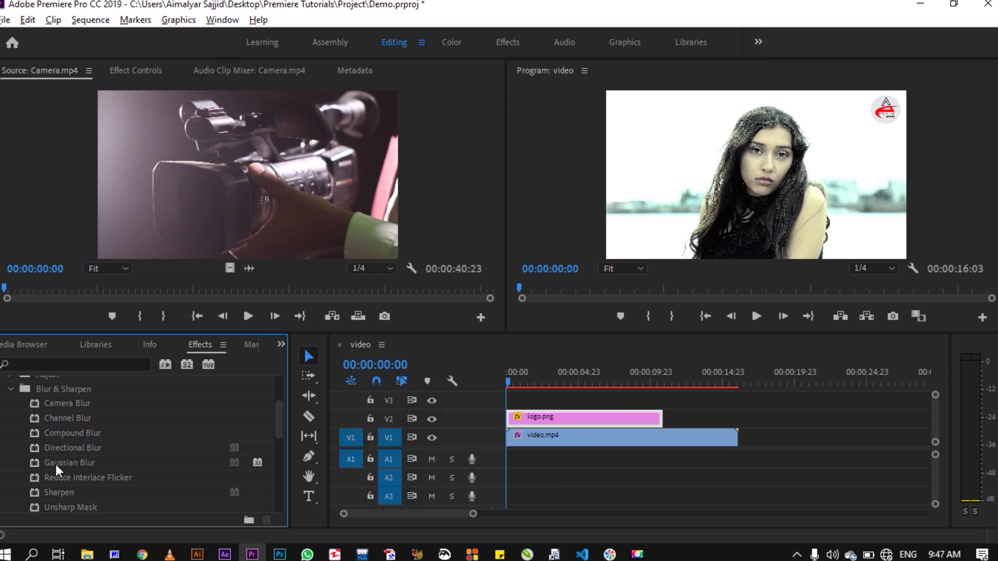
left_click_drag(56, 464, 555, 435)
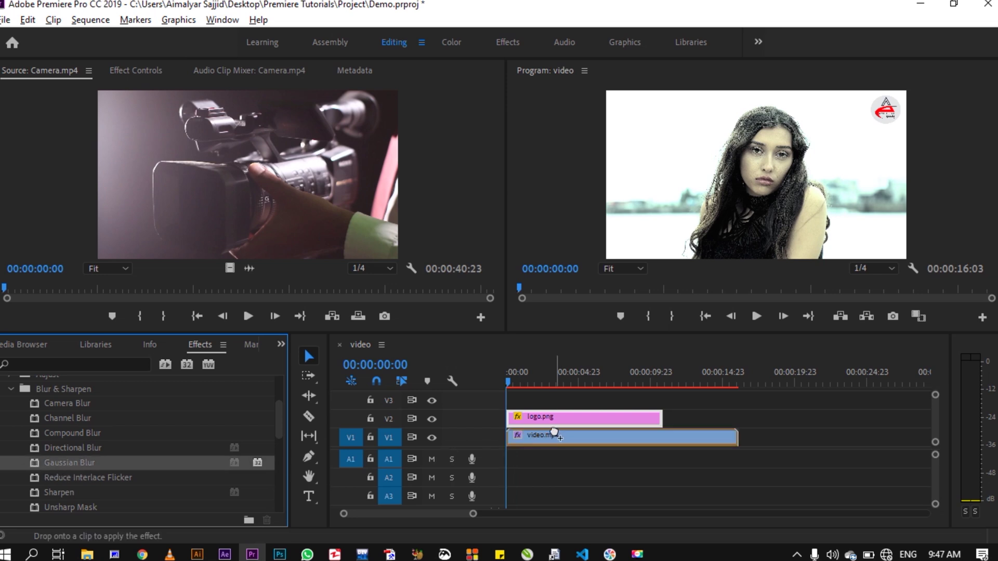
left_click_drag(554, 433, 553, 436)
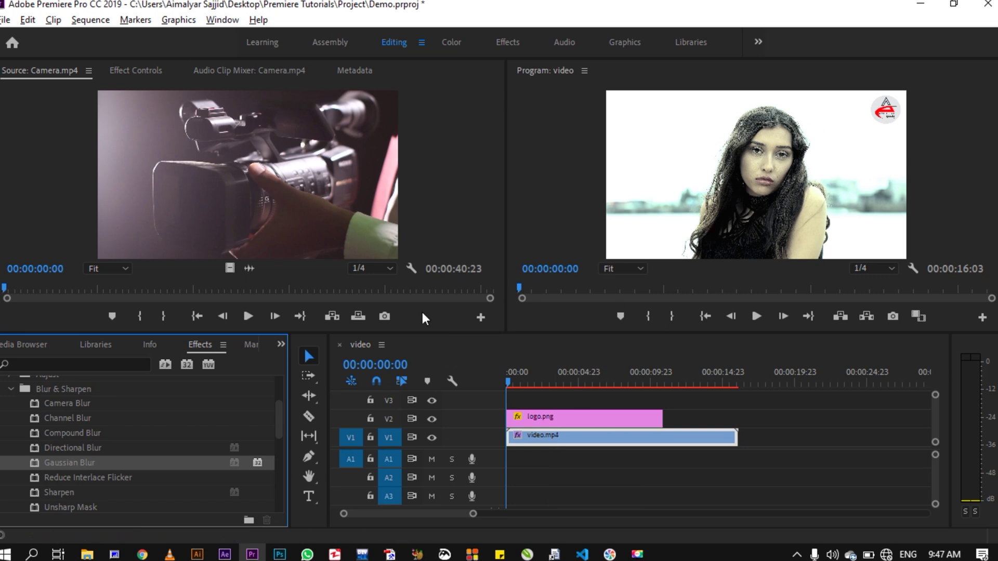
left_click(281, 343)
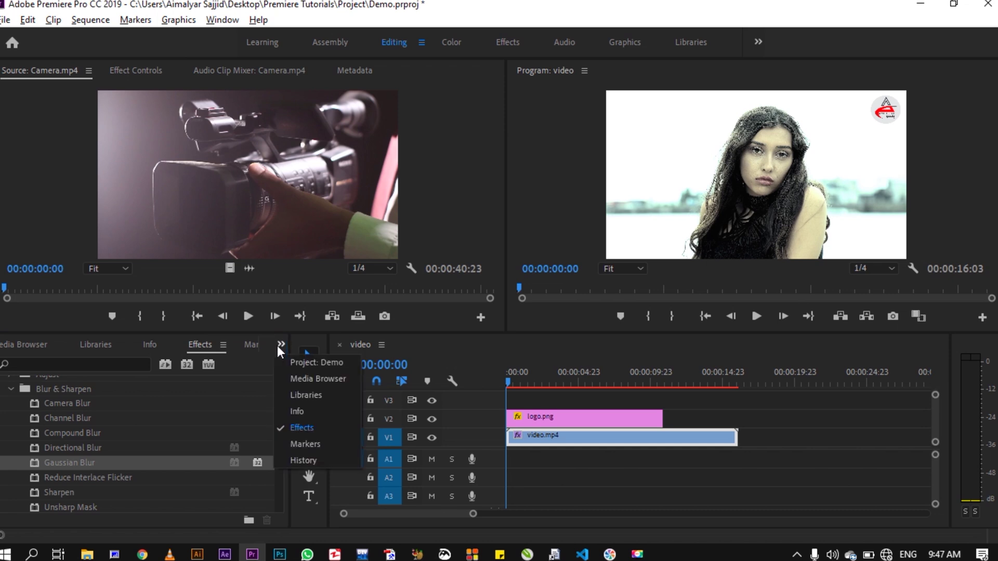
Show video.mp4's Effect Controls, scrolled to Gaussian Blur with Blurriness 0.0.
left_click(301, 359)
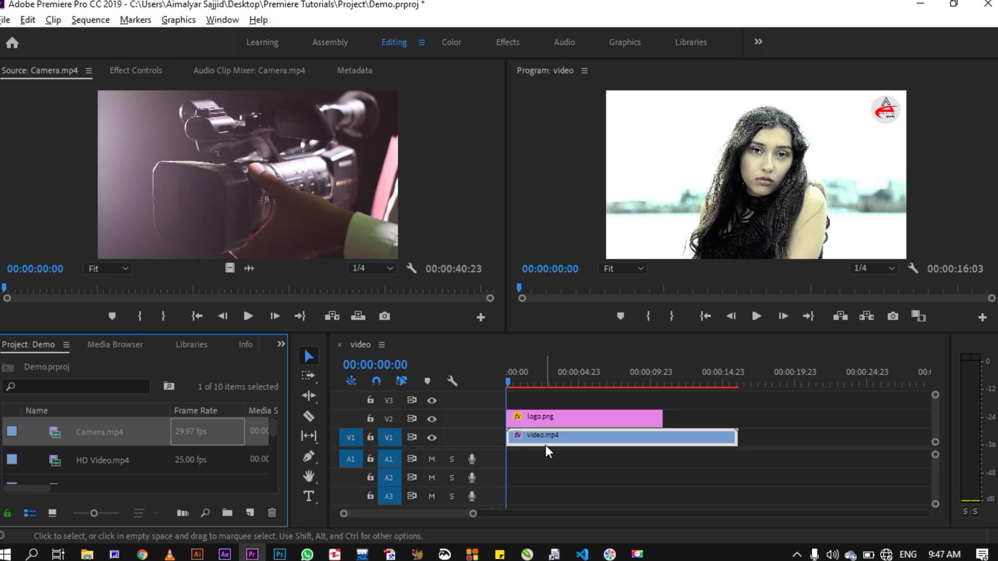
key("shift+2")
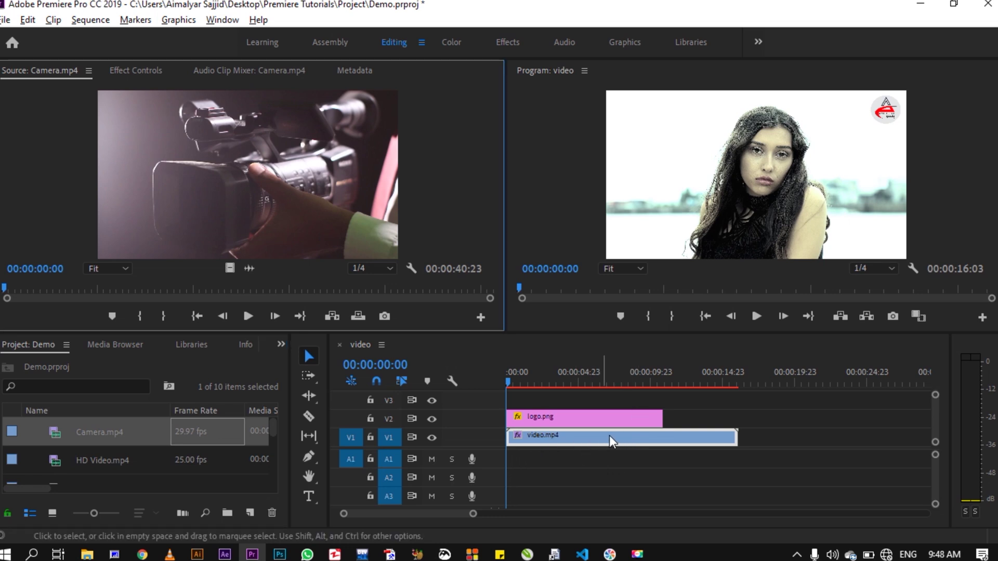
left_click(148, 72)
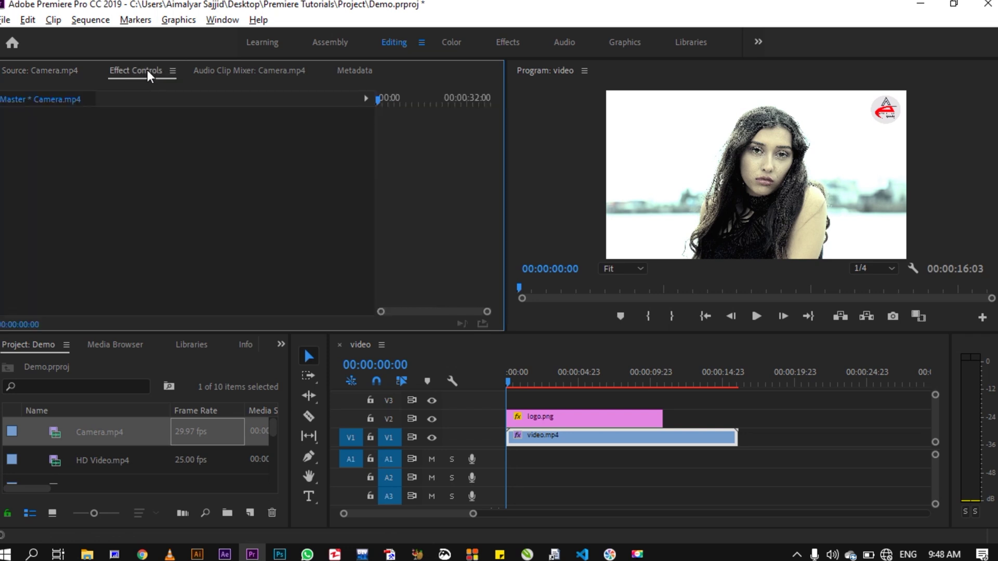
left_click(588, 437)
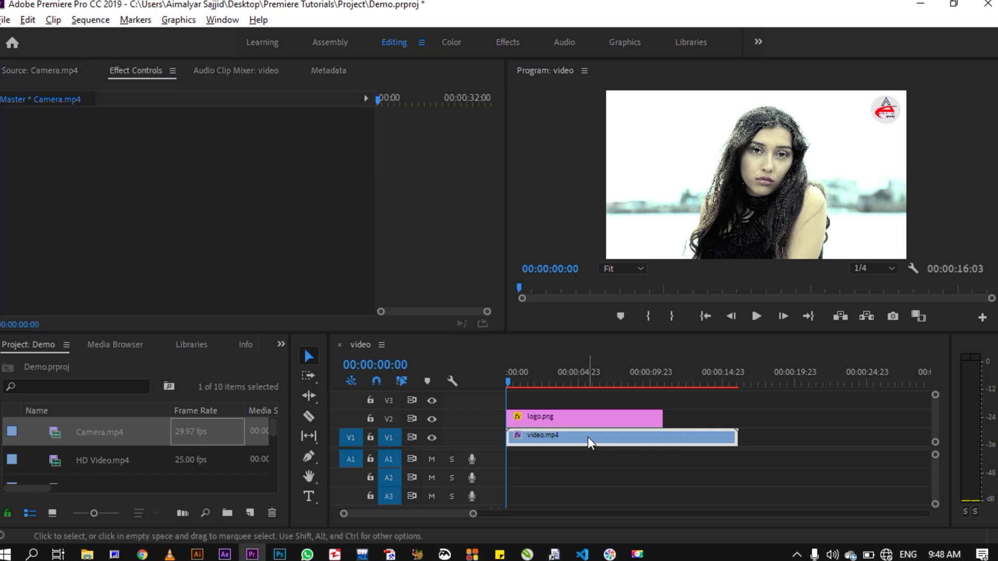
left_click_drag(498, 185, 498, 264)
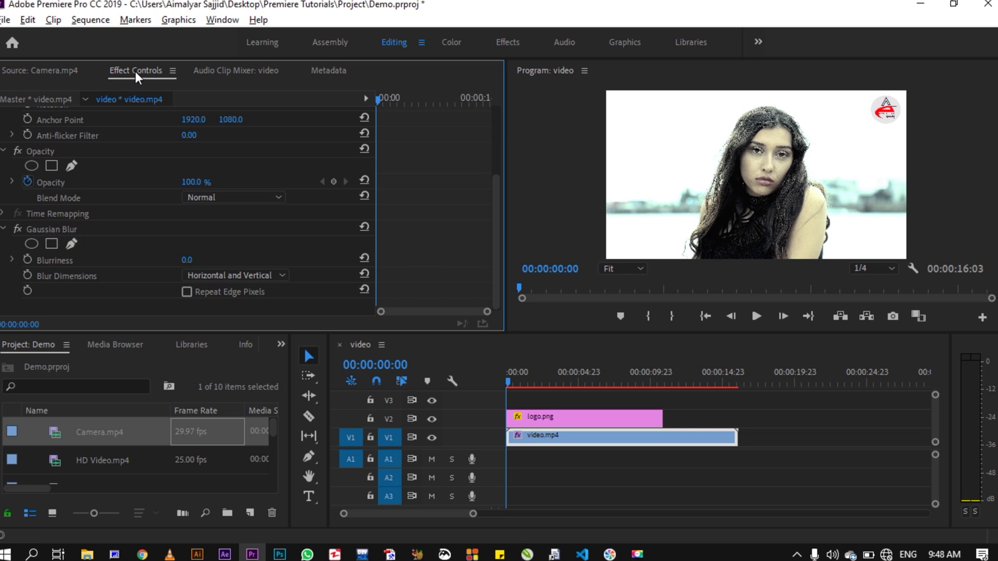
Bring back the Effects panel and apply Camera Blur to the video.mp4 clip.
left_click(222, 22)
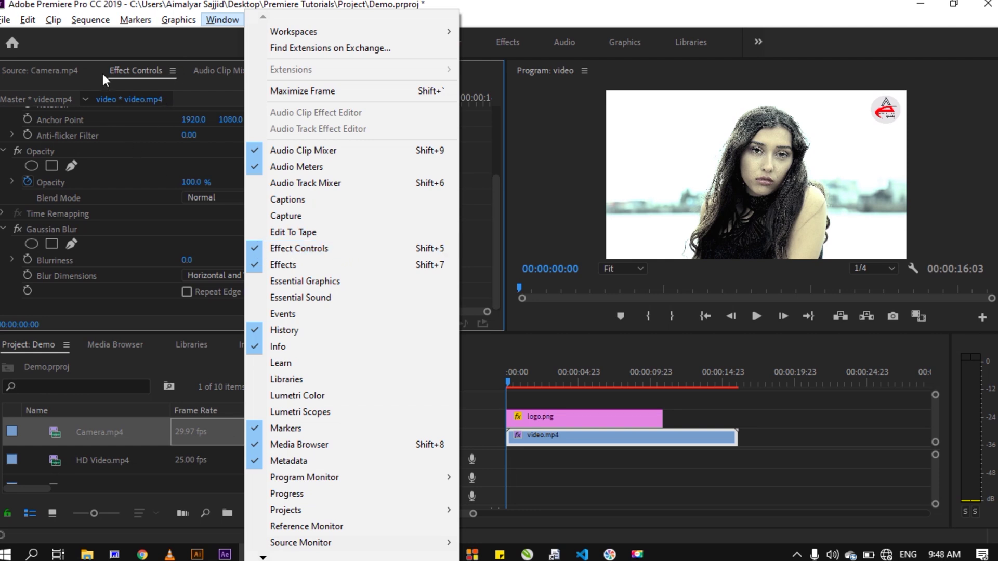
left_click(76, 4)
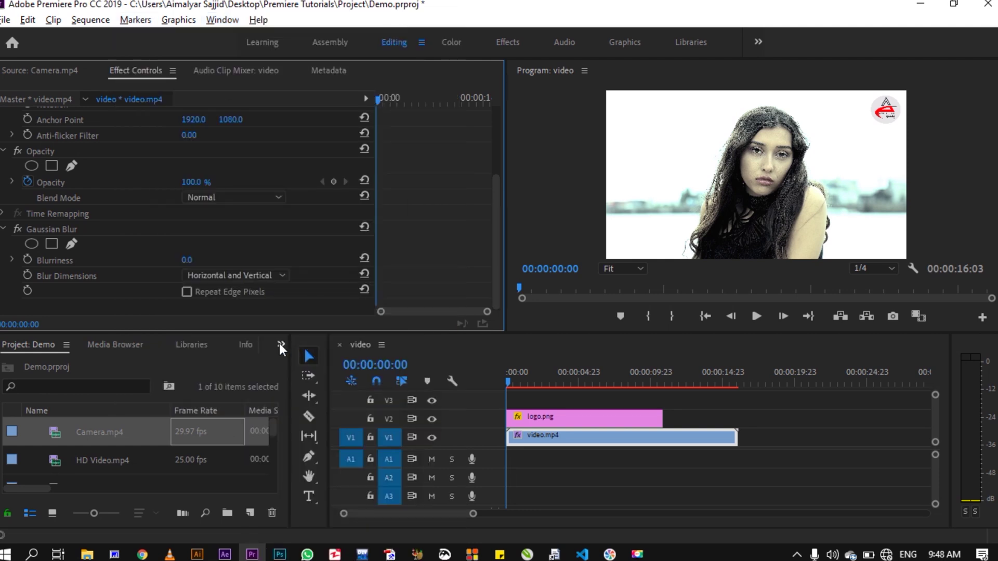
left_click(281, 345)
left_click(312, 433)
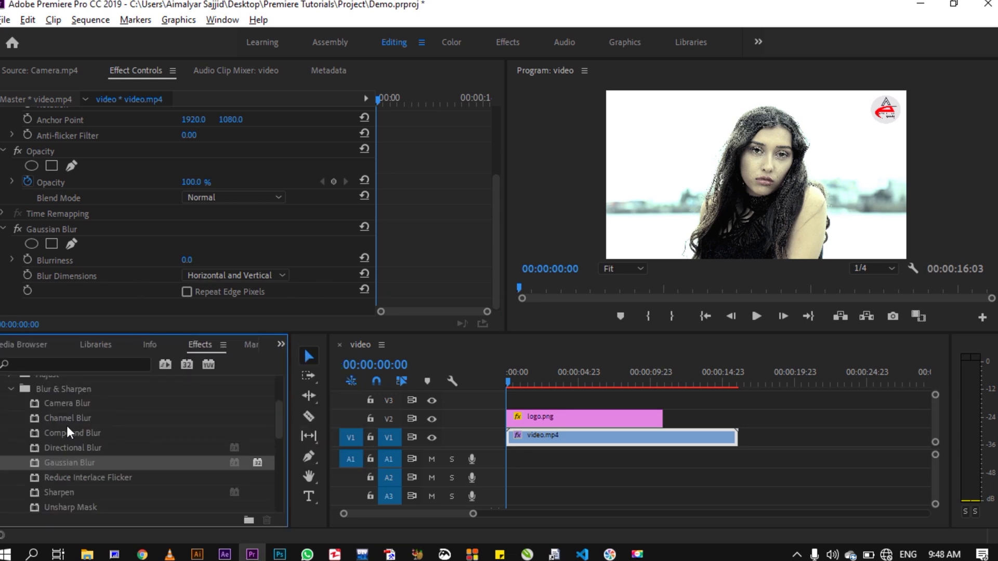
left_click_drag(49, 404, 542, 443)
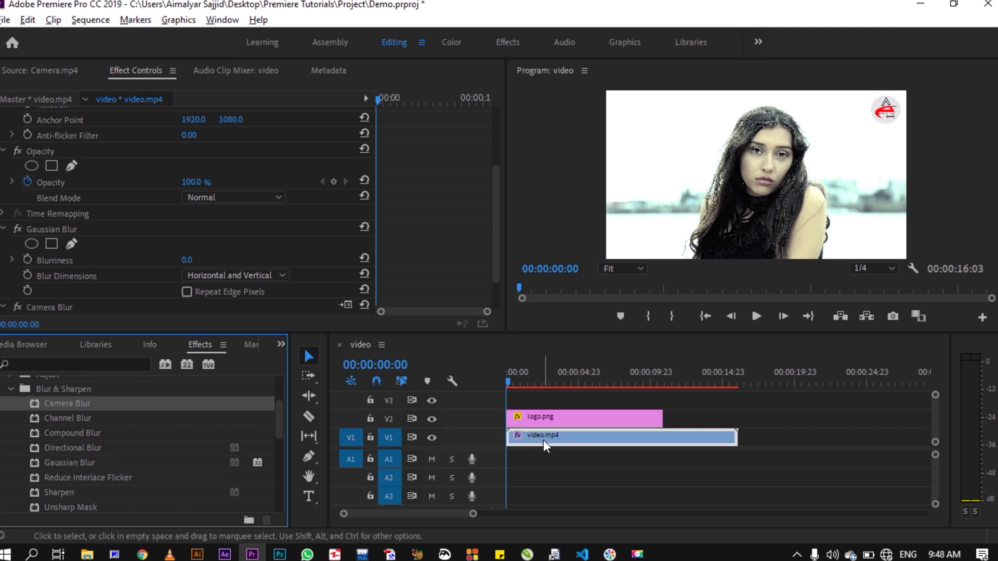
left_click_drag(498, 262, 498, 291)
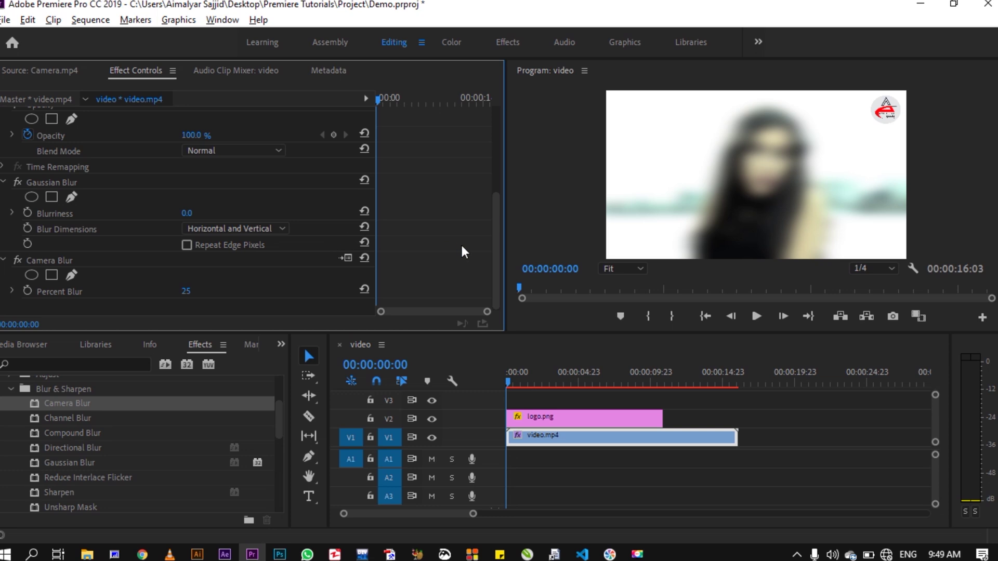
Delete Camera Blur from video.mp4 so only Gaussian Blur remains.
left_click(34, 259)
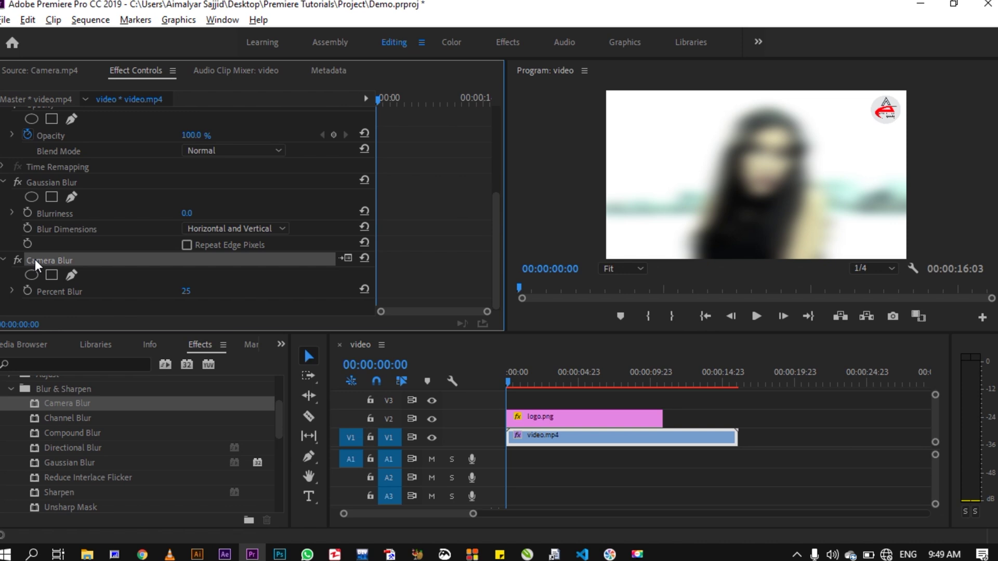
key("Delete")
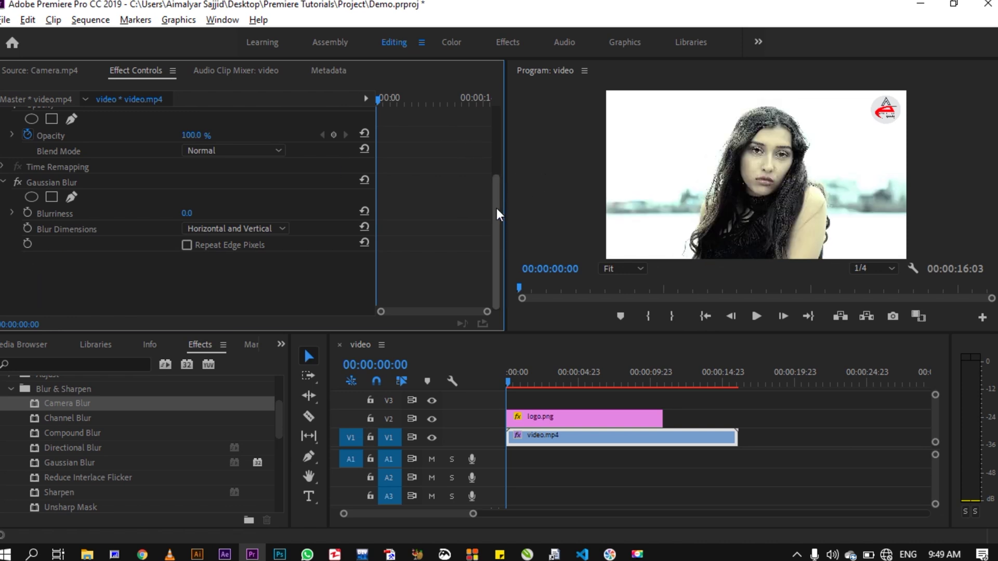
scroll(496, 211, "up", 3)
scroll(500, 213, "down", 1)
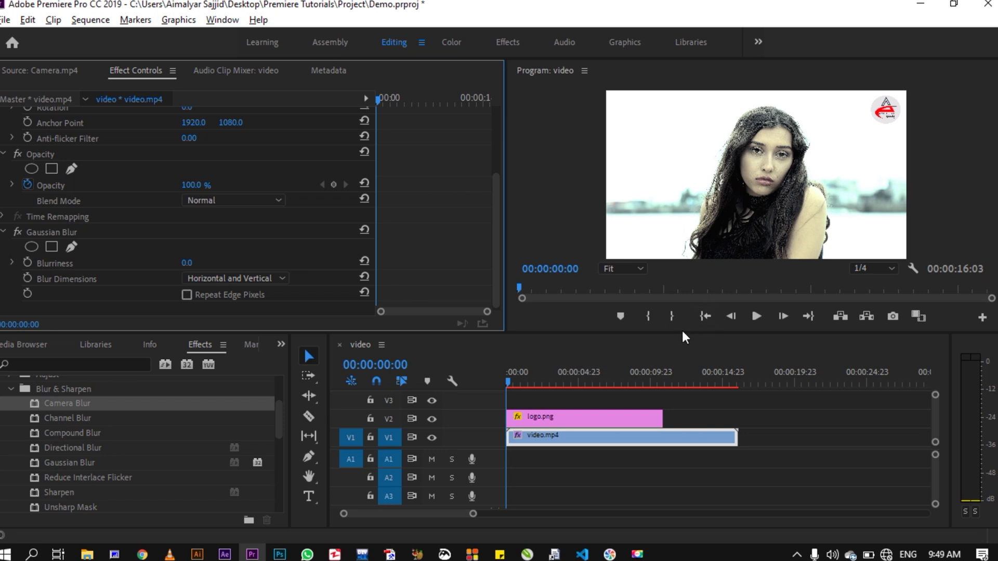
Make the Program monitor wider and taller, then scroll Effect Controls back to Gaussian Blur.
left_click_drag(496, 259, 387, 260)
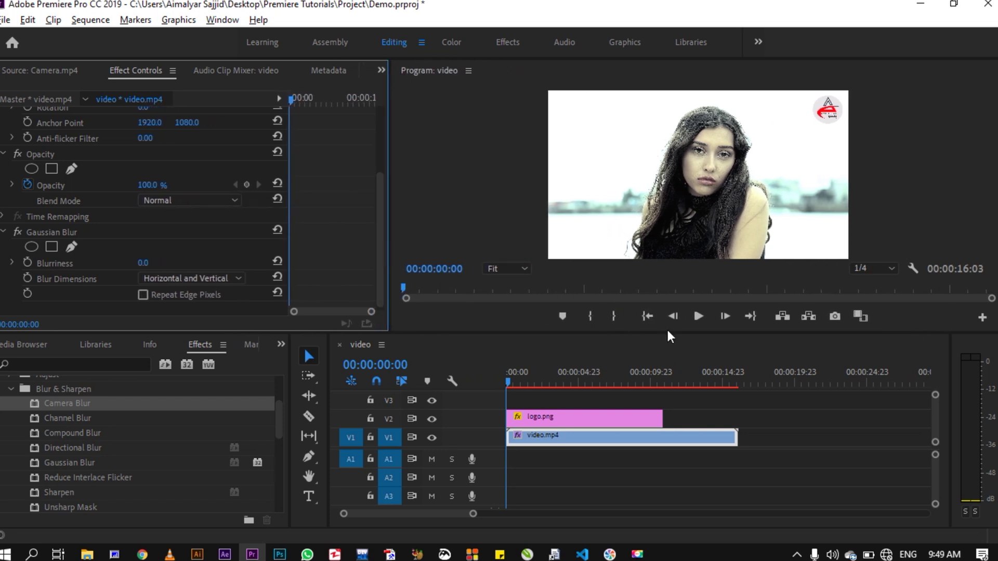
mouse_move(667, 334)
left_mouse_down()
mouse_move(673, 405)
mouse_move(673, 349)
left_mouse_up()
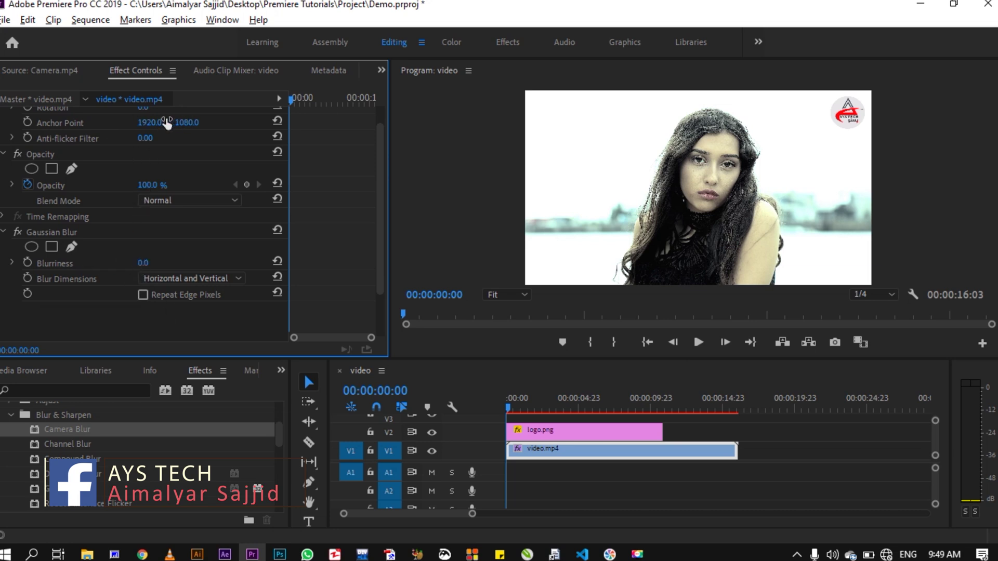
left_click_drag(379, 223, 384, 188)
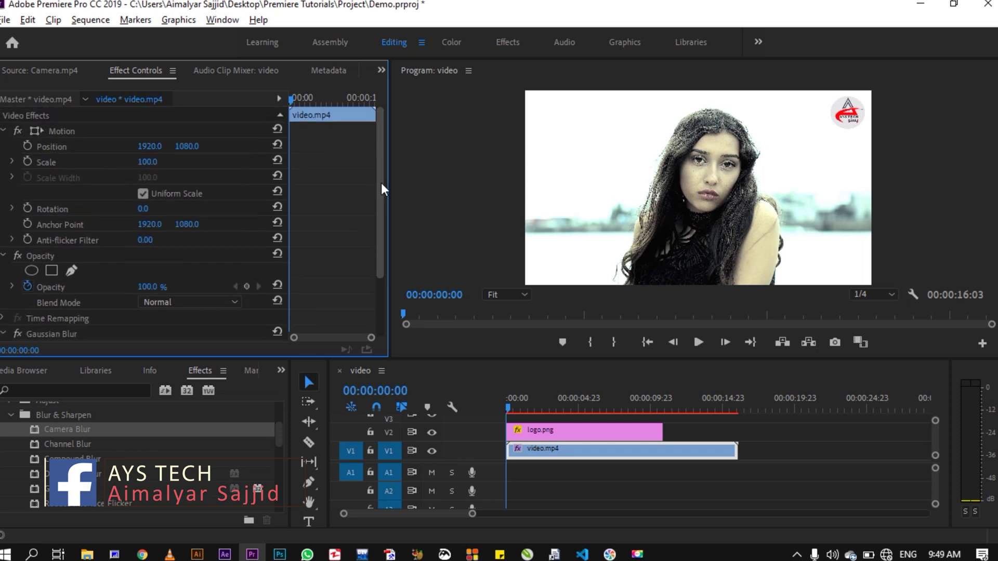
scroll(203, 295, "down", 3)
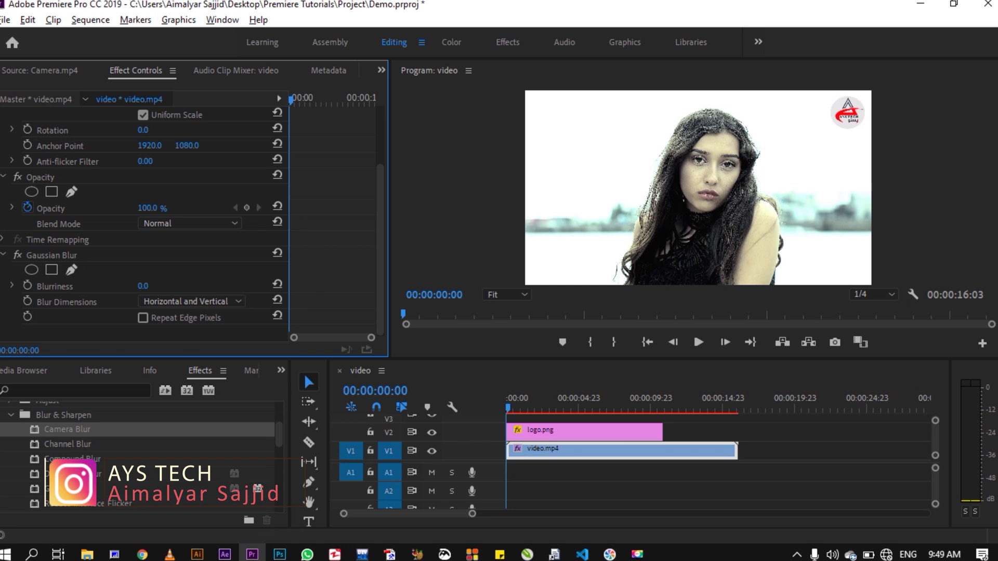
Test Gaussian Blur Blurriness up to 206.0, then reset it to 0.0.
left_click_drag(143, 286, 226, 286)
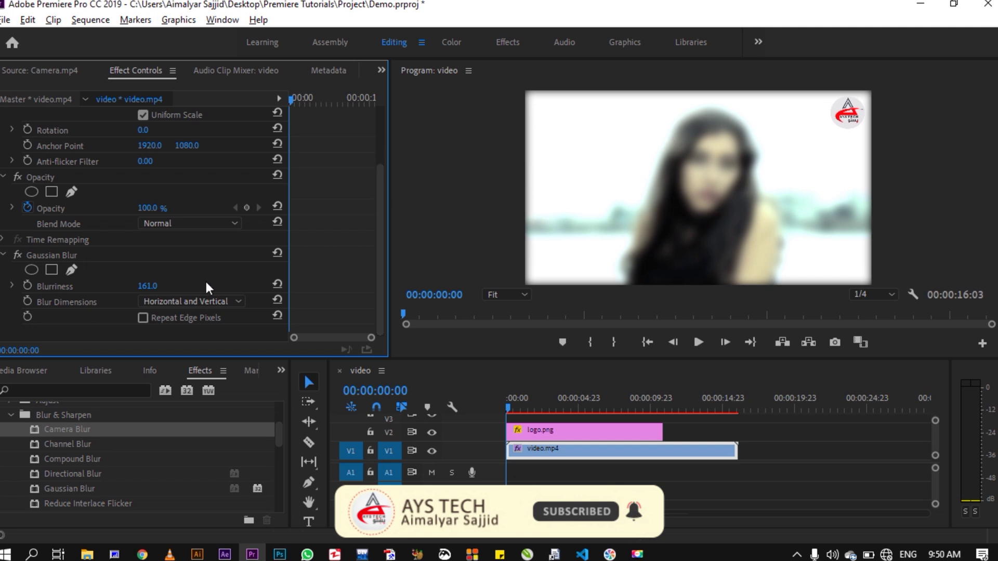
left_click_drag(145, 291, 169, 291)
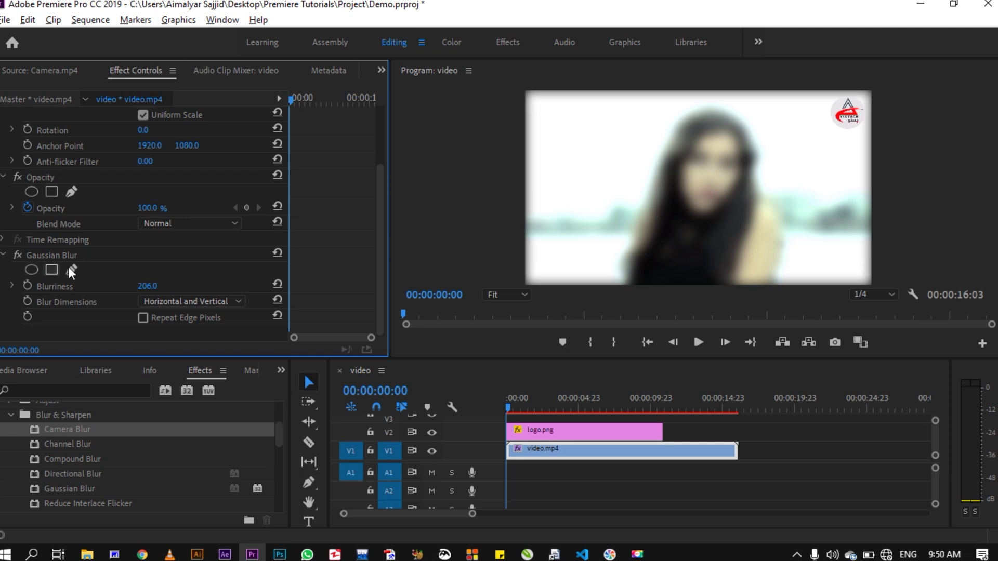
left_click(277, 285)
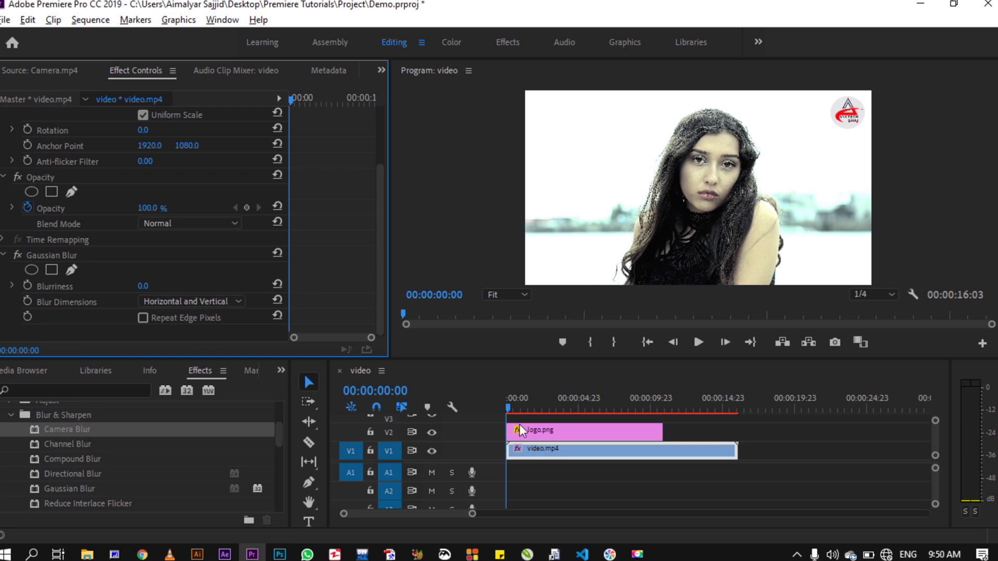
left_click(536, 422)
left_click(531, 433)
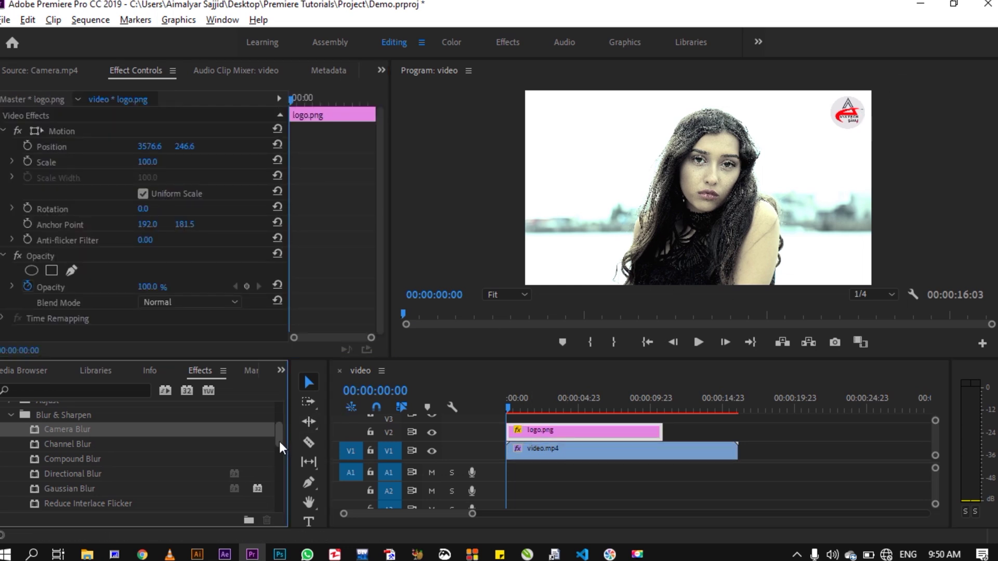
left_click_drag(280, 434, 279, 445)
left_click_drag(73, 447, 553, 435)
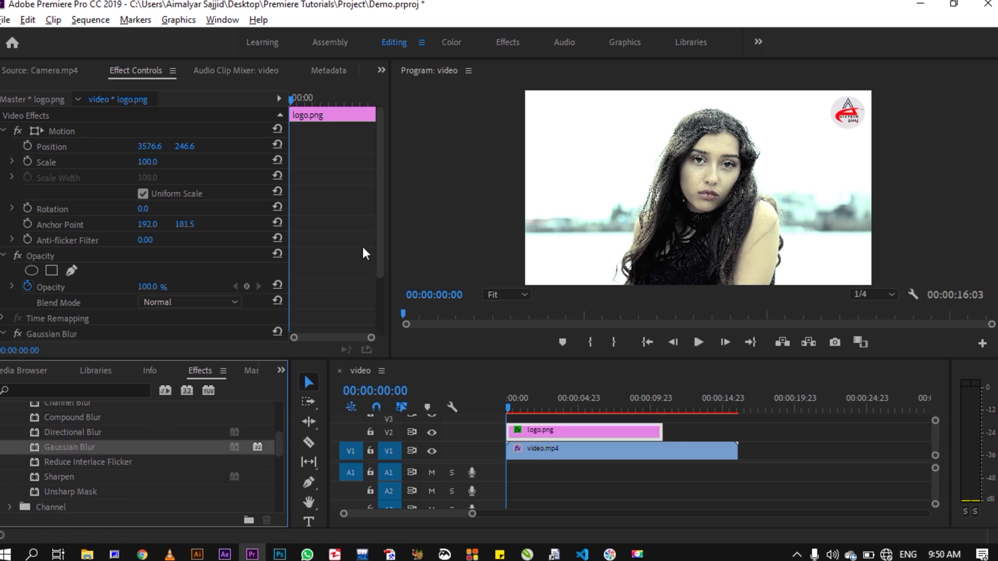
left_click(373, 260)
left_click_drag(384, 261, 379, 313)
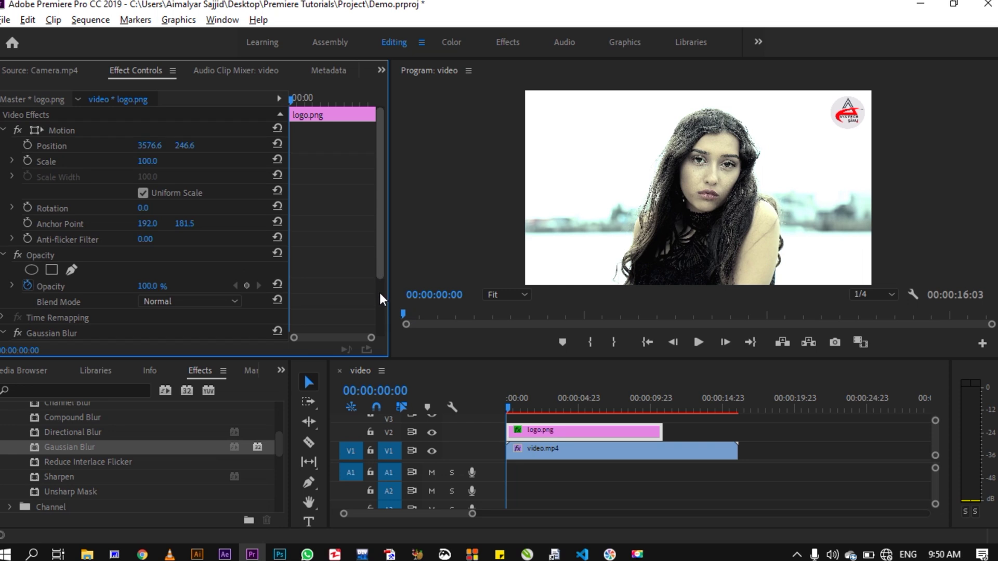
left_click_drag(141, 291, 231, 291)
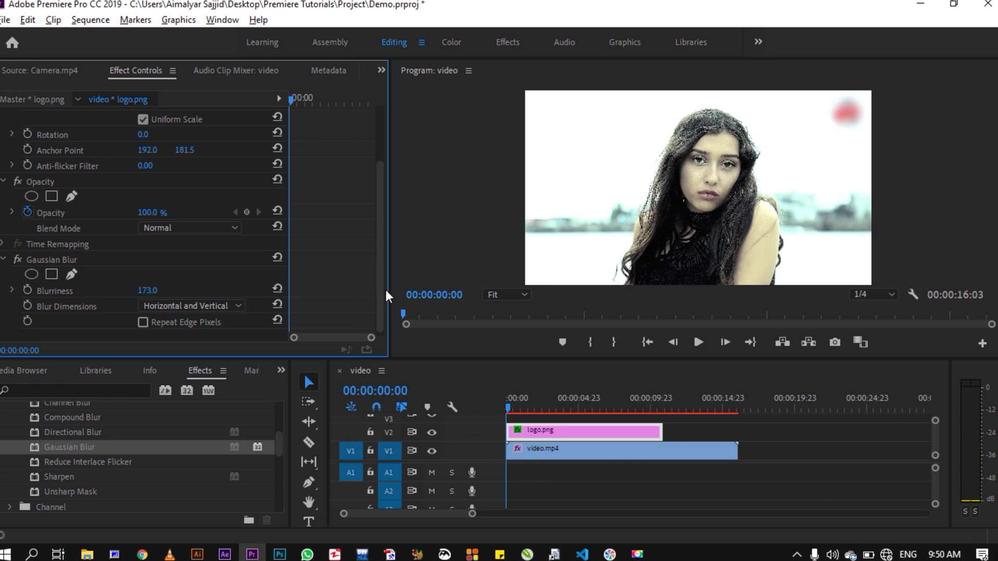
left_click(51, 258)
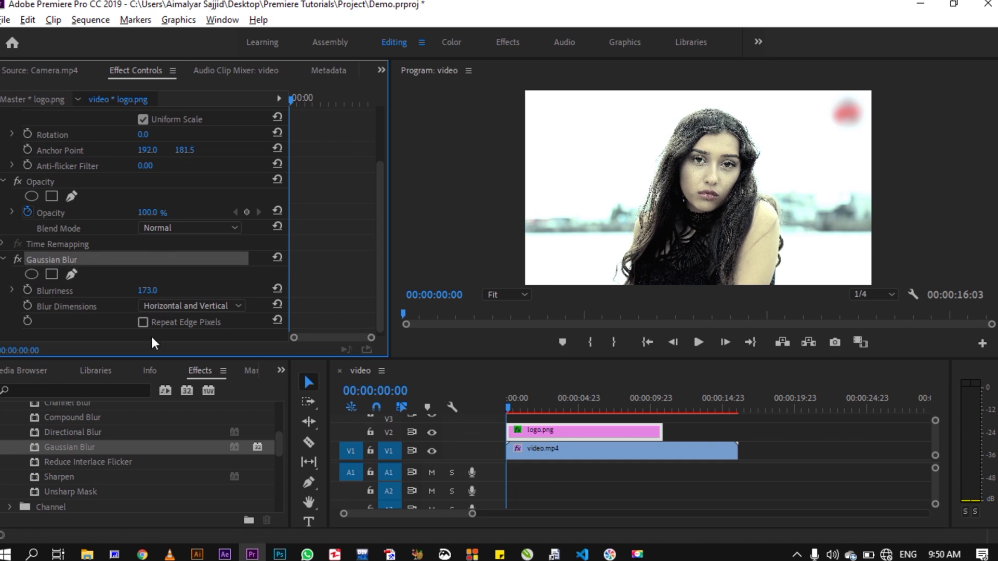
key("Delete")
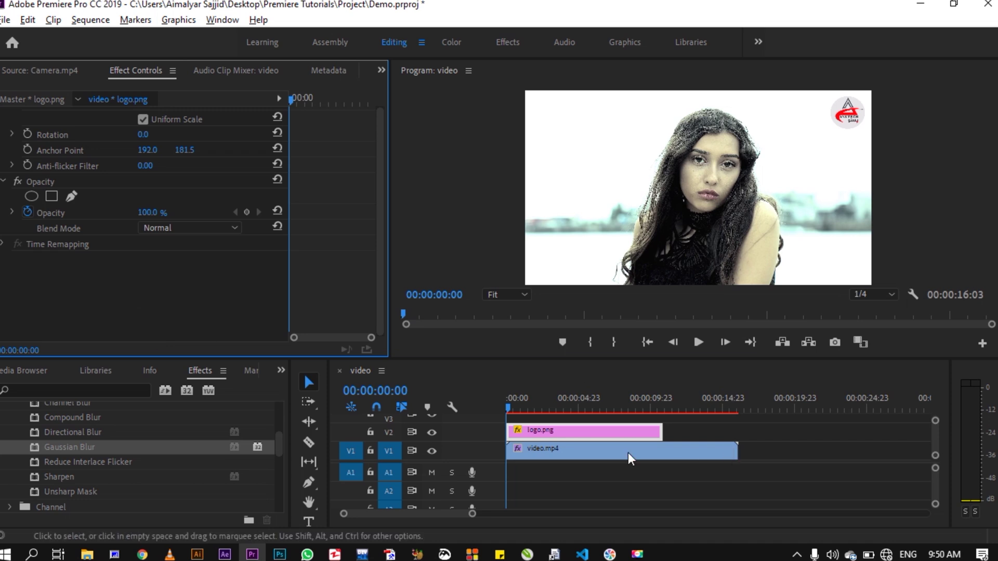
Select video.mp4 and scroll Effect Controls to its Gaussian Blur section.
left_click(605, 450)
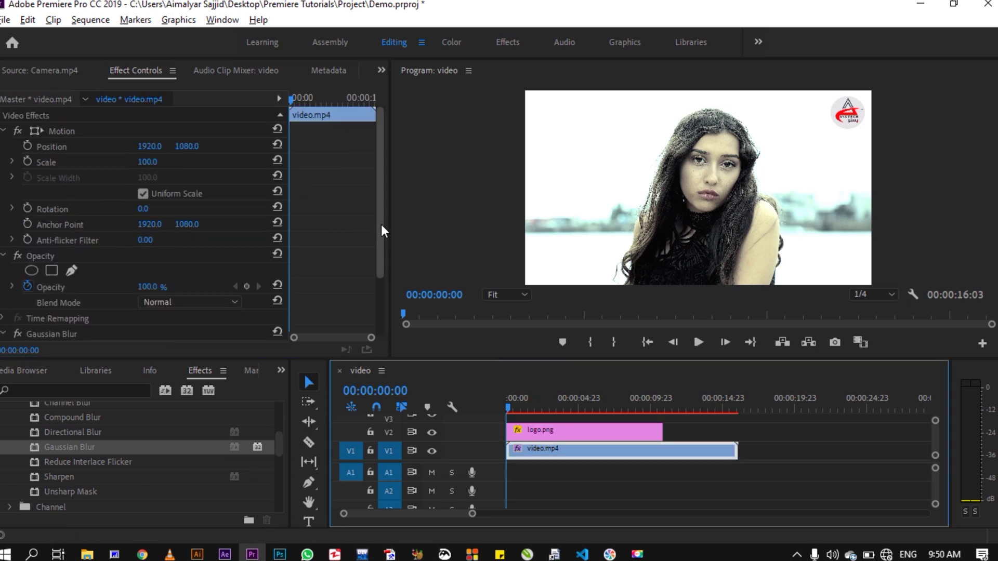
left_click_drag(381, 225, 385, 286)
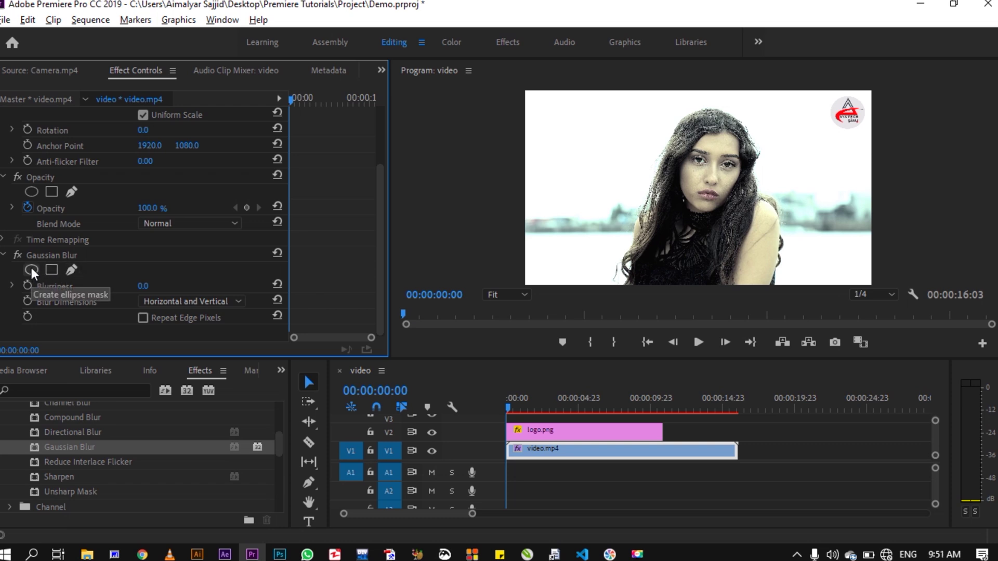
left_click(69, 269)
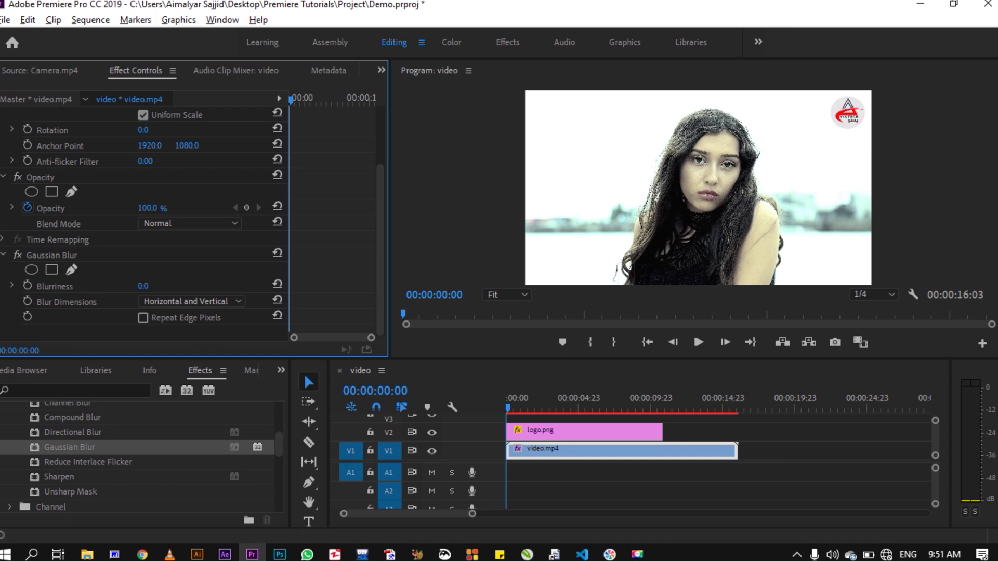
Create an ellipse mask on Gaussian Blur, then move, shorten and widen it over the woman's face.
left_click(32, 268)
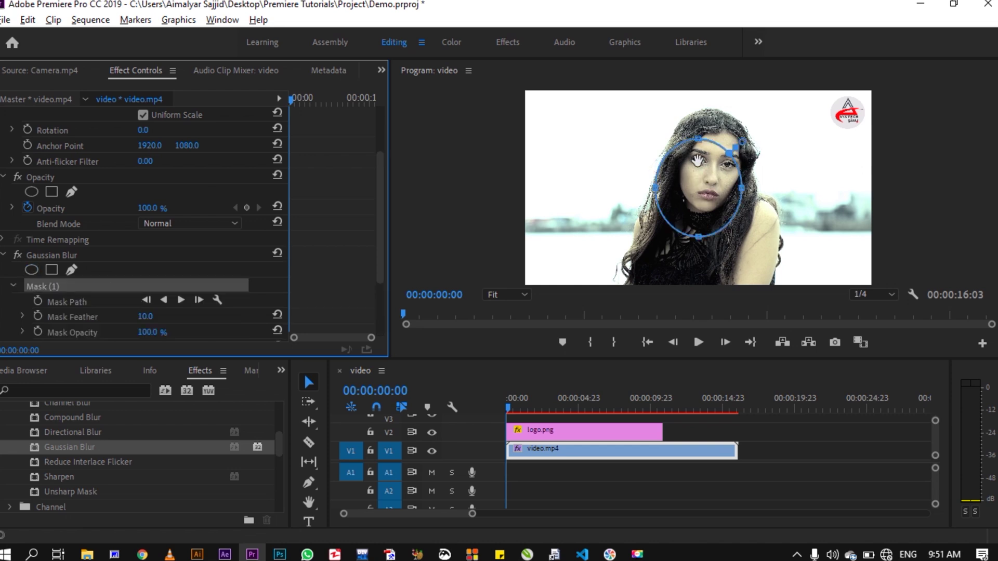
left_click(691, 175)
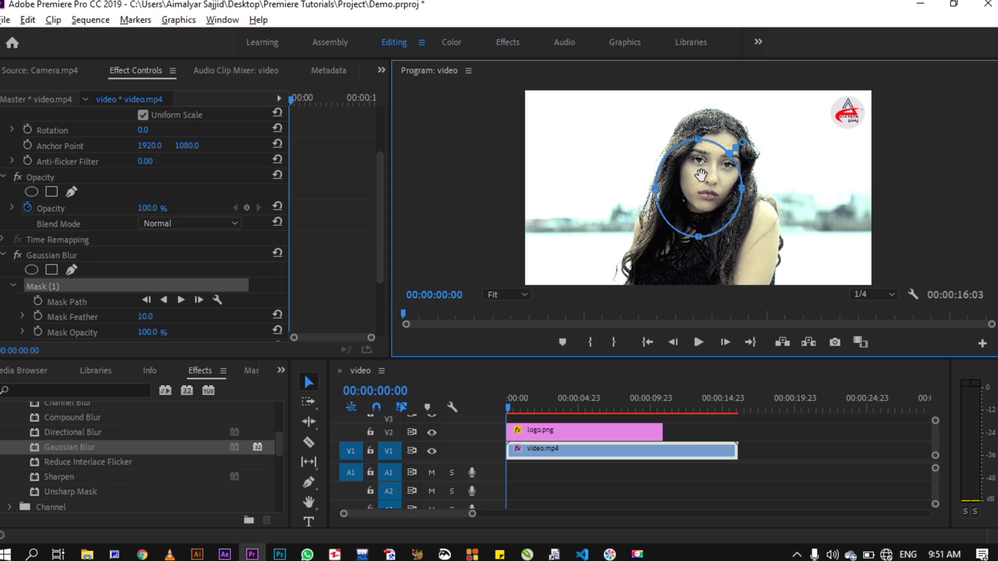
left_click_drag(709, 174, 712, 171)
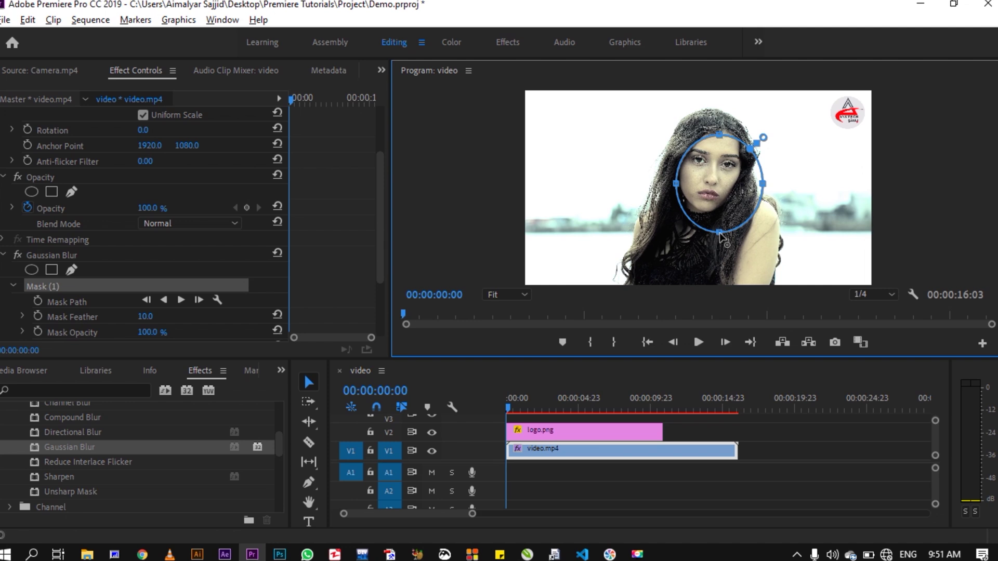
left_click_drag(718, 232, 719, 214)
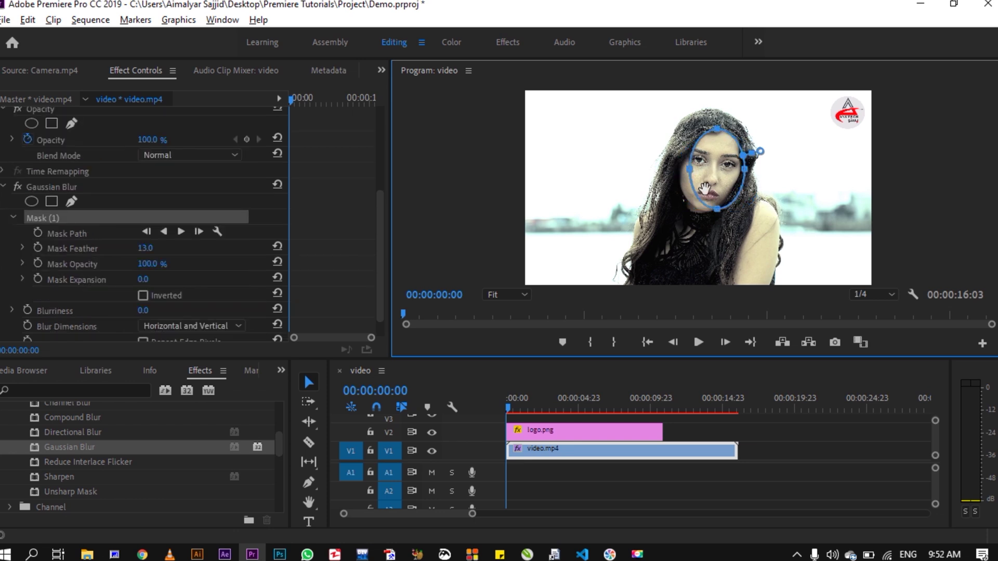
left_click_drag(705, 188, 699, 188)
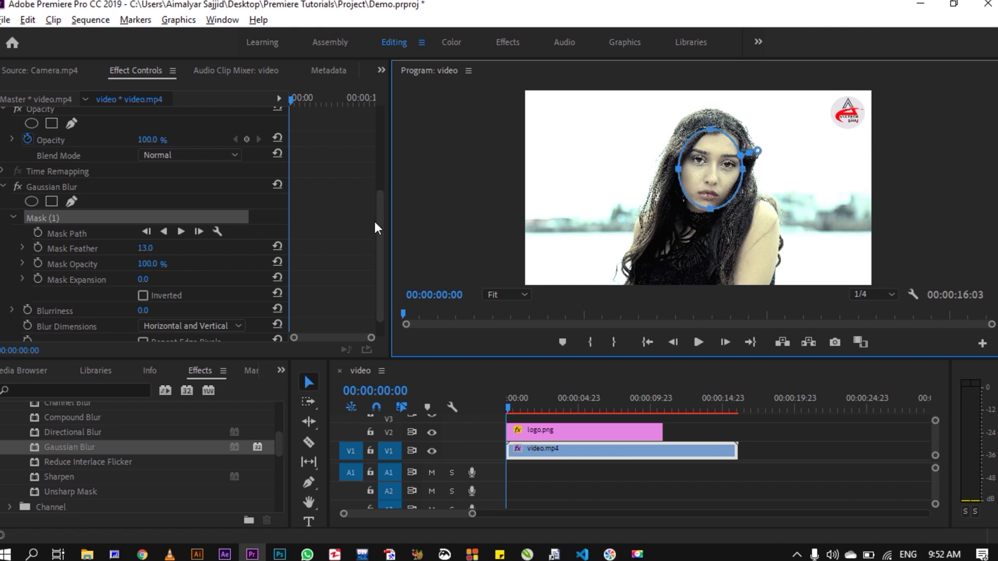
left_click_drag(380, 224, 382, 245)
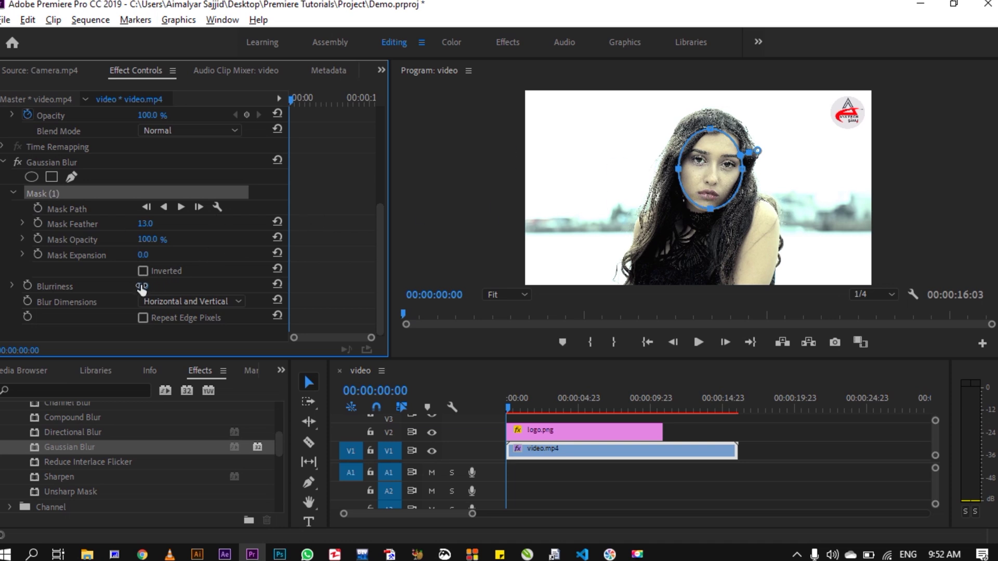
Scrub Gaussian Blur Blurriness up to 191.0 to blur the masked face.
left_click_drag(142, 286, 155, 286)
left_click_drag(155, 286, 168, 286)
left_click_drag(167, 286, 242, 286)
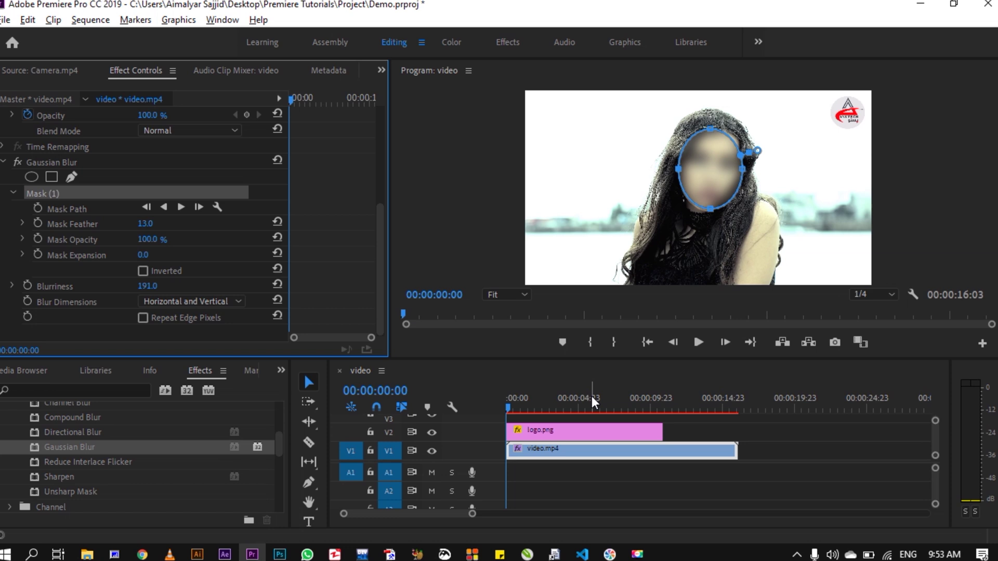
key("space")
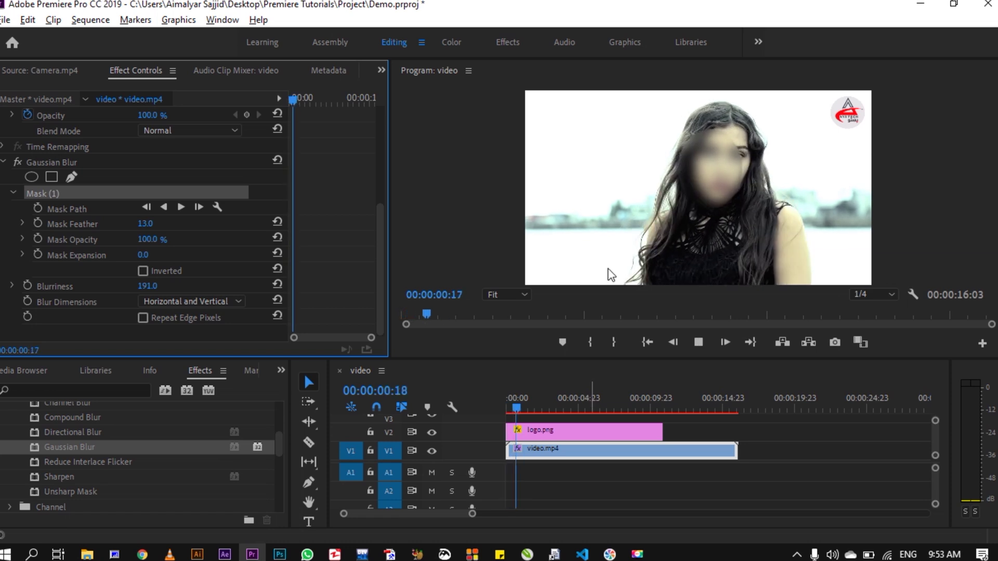
key("space")
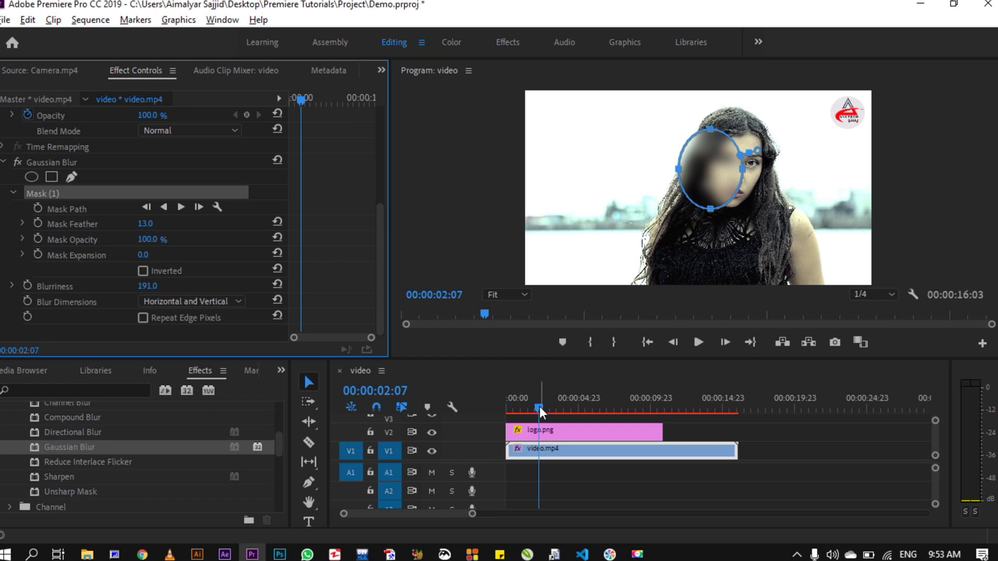
left_click_drag(539, 407, 494, 407)
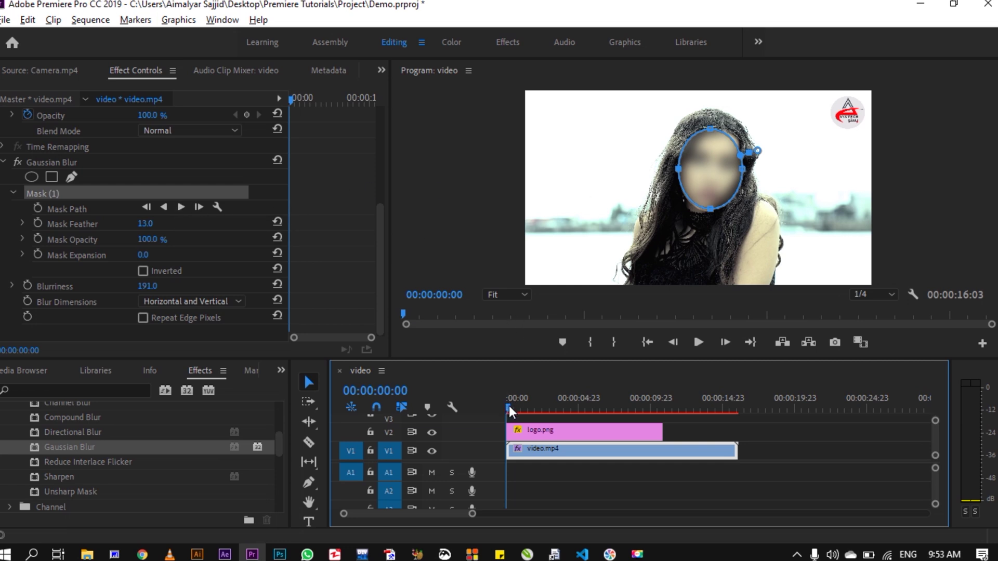
left_click_drag(510, 405, 488, 406)
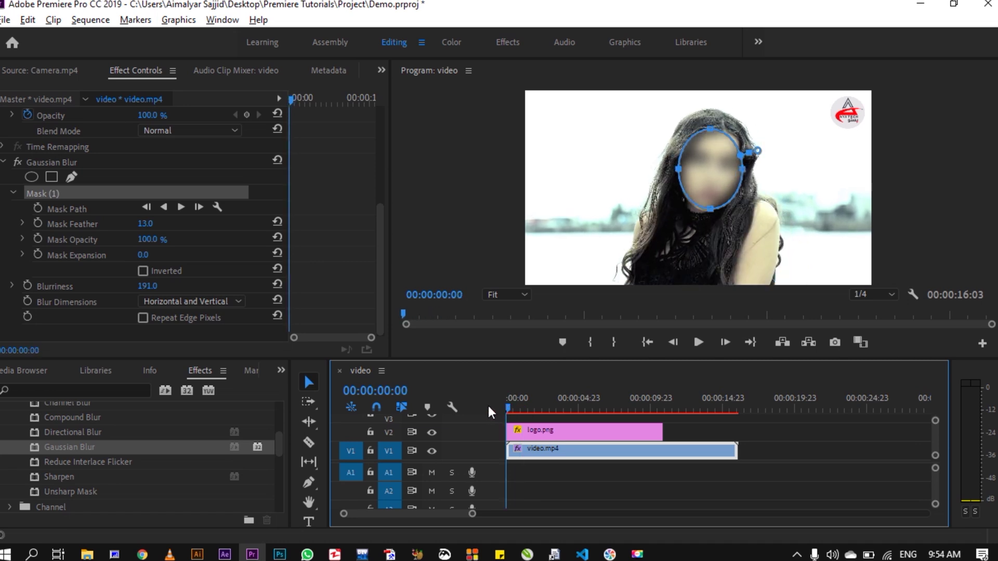
left_click_drag(510, 407, 652, 415)
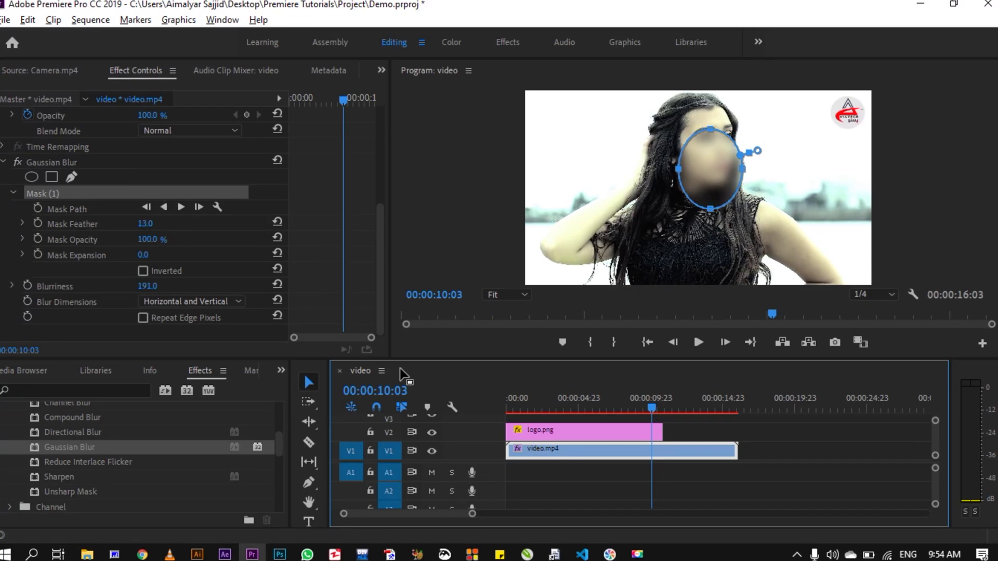
left_click_drag(654, 413, 507, 389)
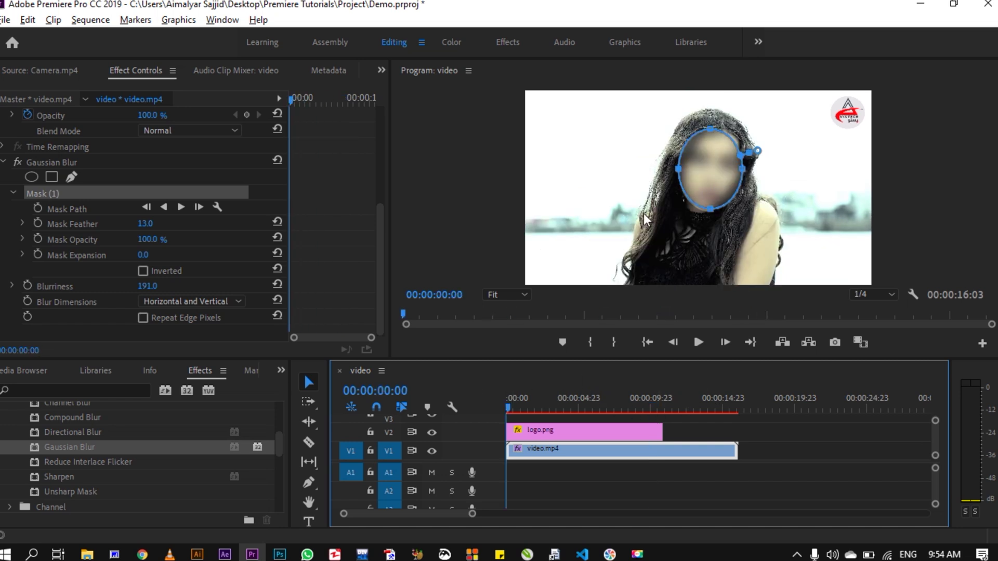
Track Mask (1) forward so the ellipse follows the woman's face.
left_click(180, 207)
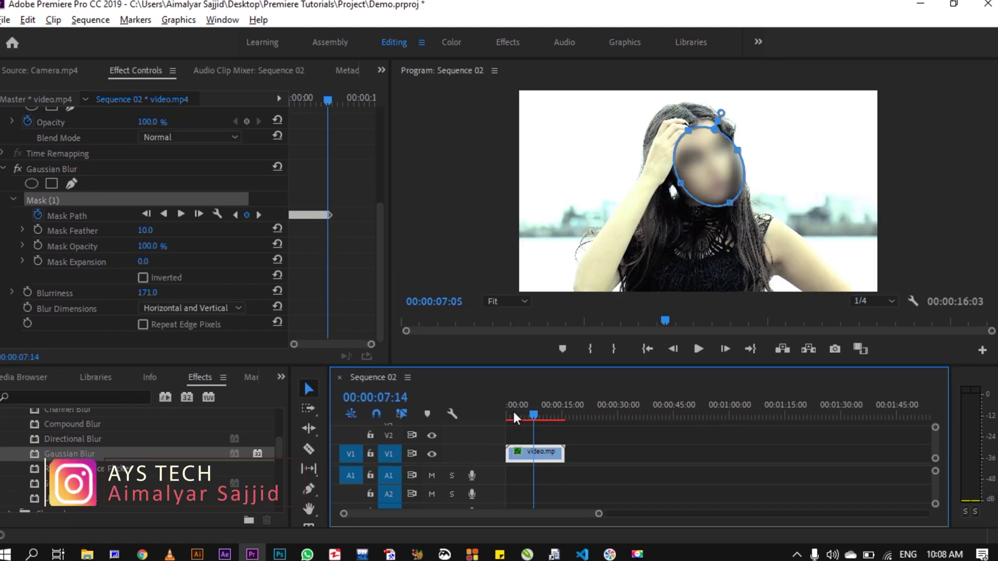
left_click_drag(513, 415, 508, 416)
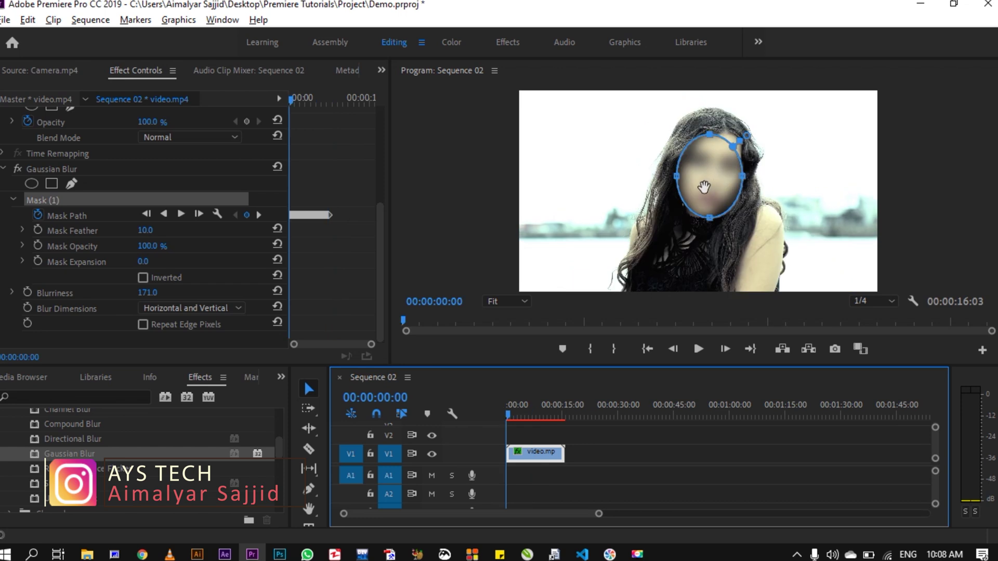
key("space")
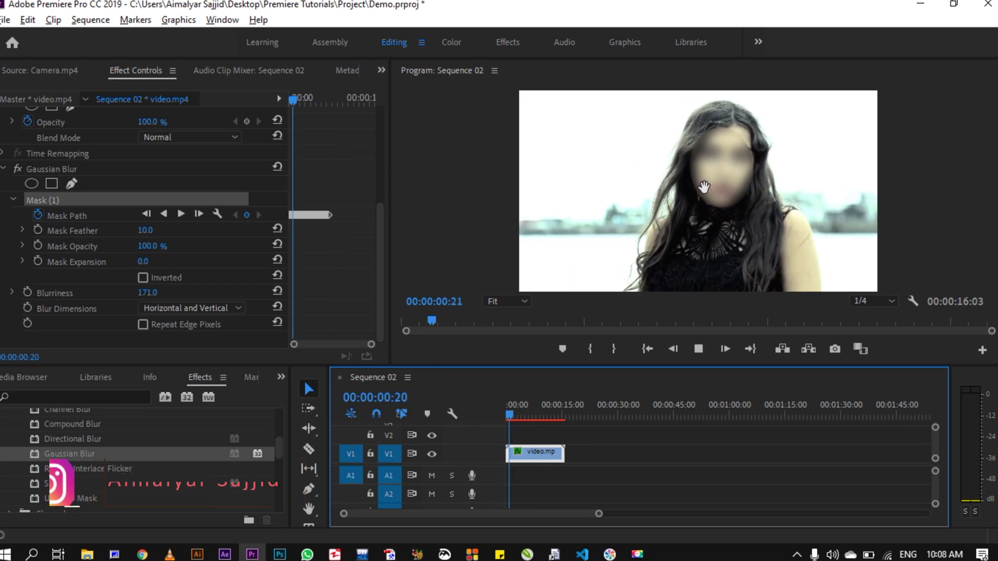
key("space")
key("space")
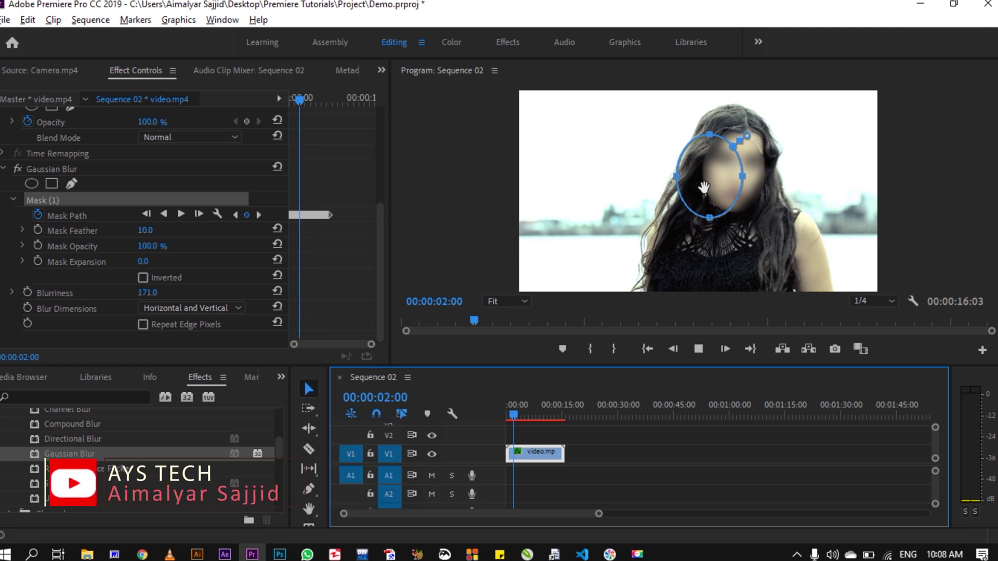